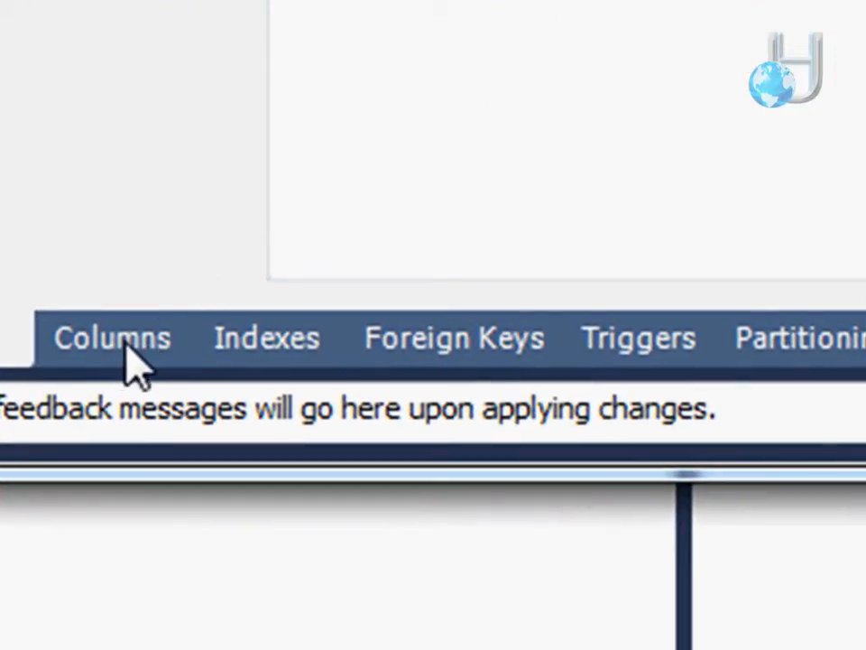
- Check the id_contacto column of testudio_realizado and add a foreign key named tcontacto_testudior to the table
click(133, 348)
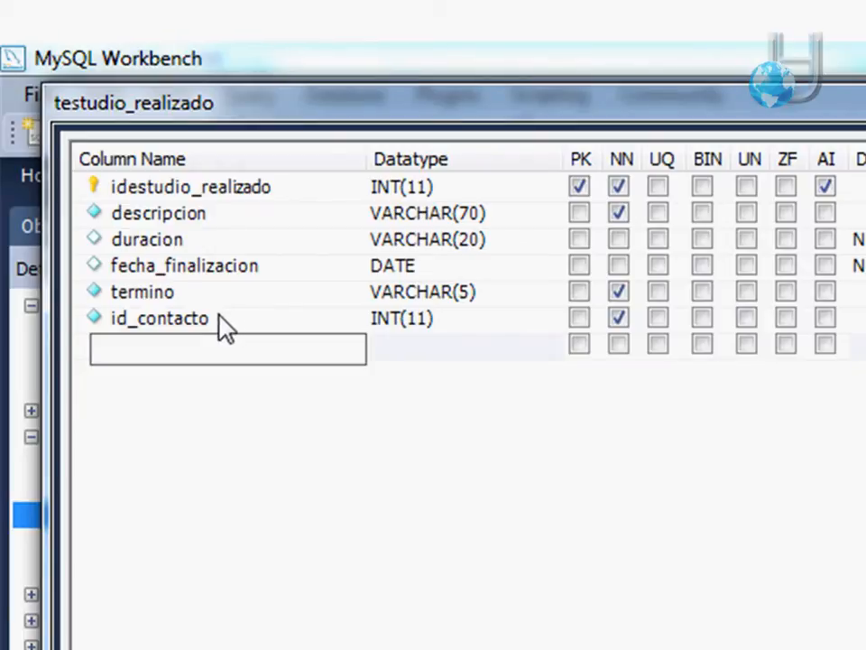
click(218, 320)
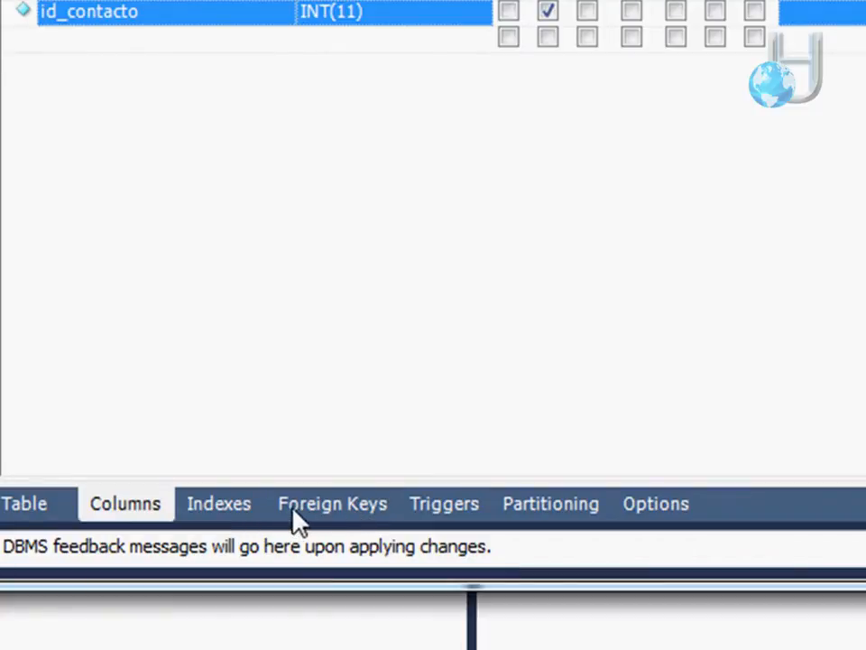
click(357, 518)
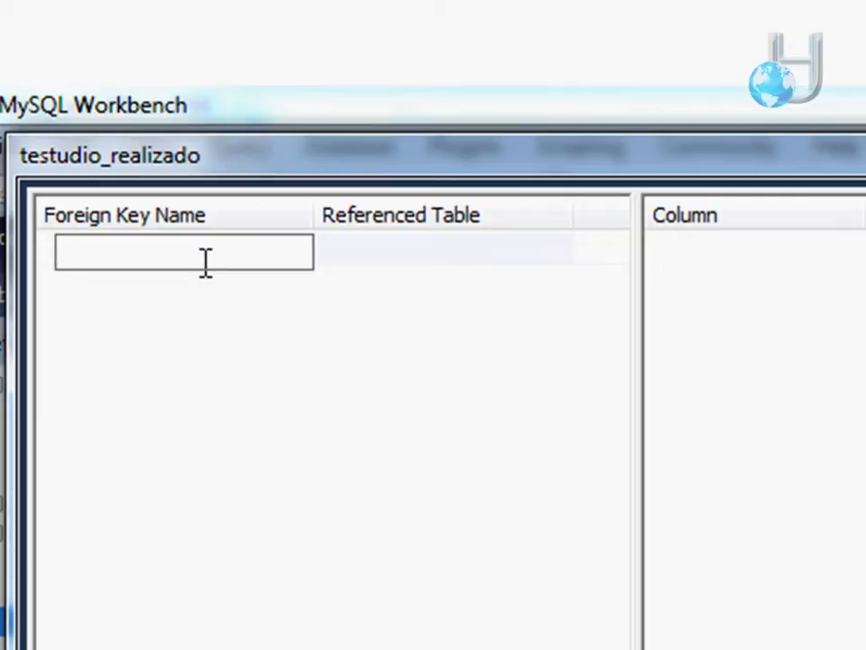
text(tcontac)
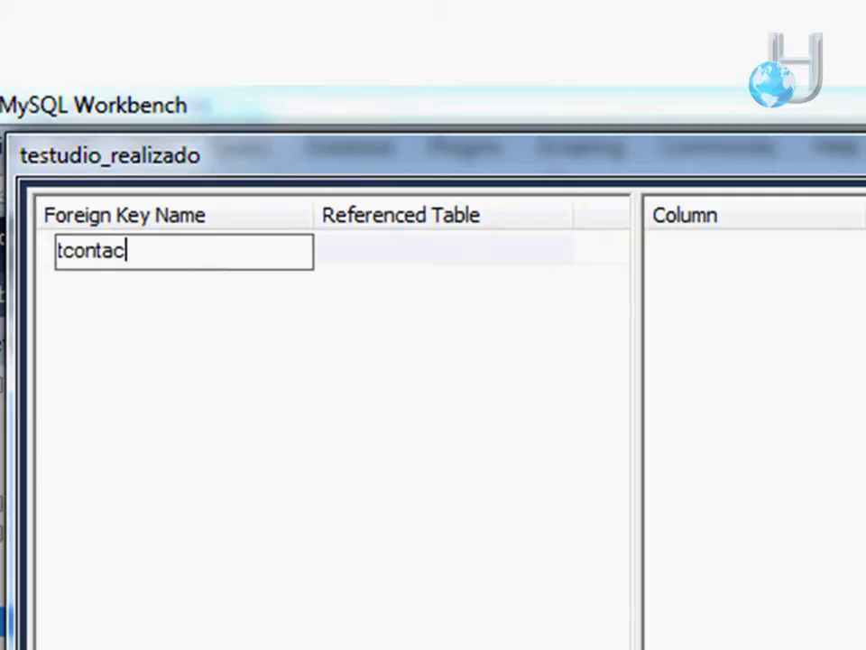
text(to)
drag(567, 164, 829, 194)
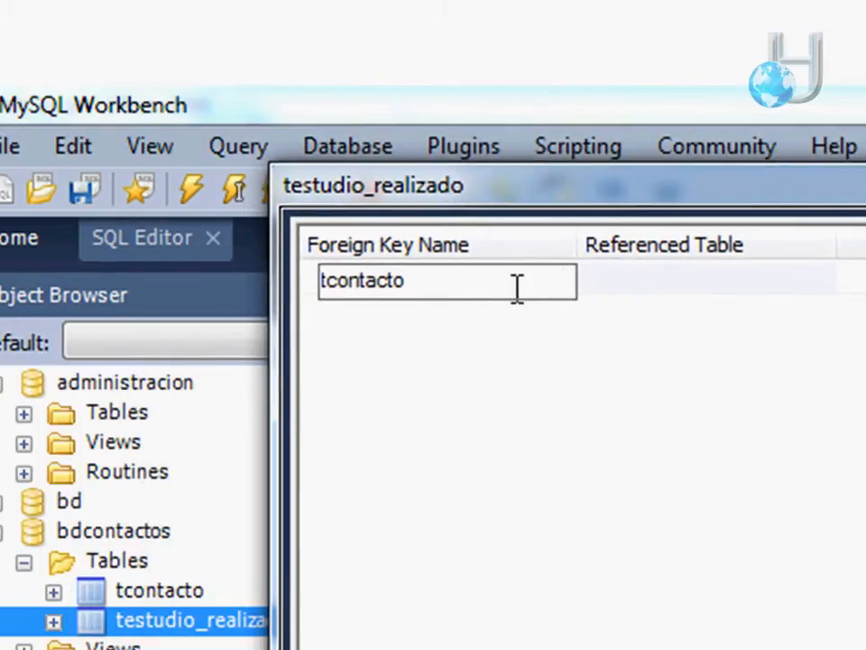
text(_tes)
text(tudi)
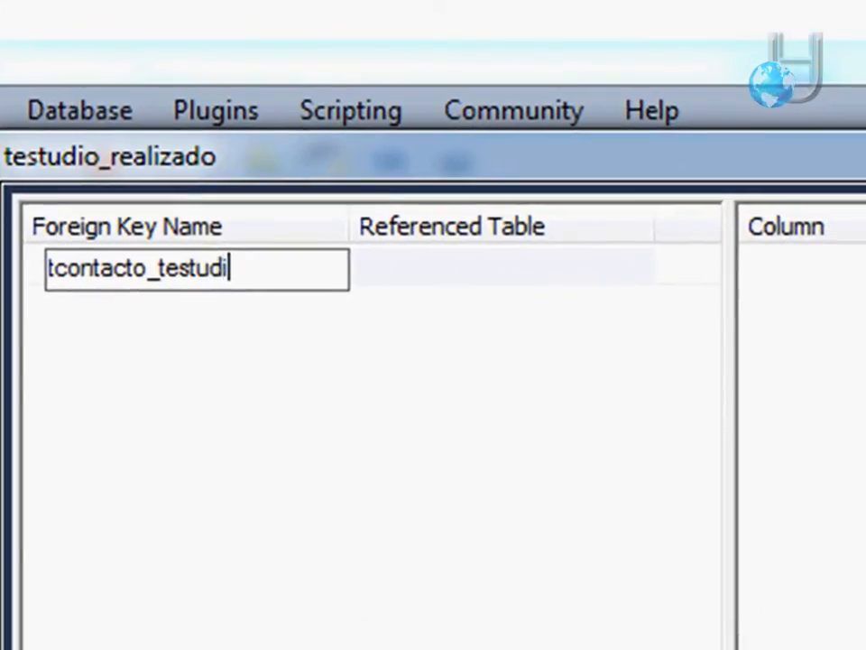
text(or)
- Reference the table bdcontactos.tcontacto in the foreign key and map the id_contacto column to its id_contacto column
click(355, 289)
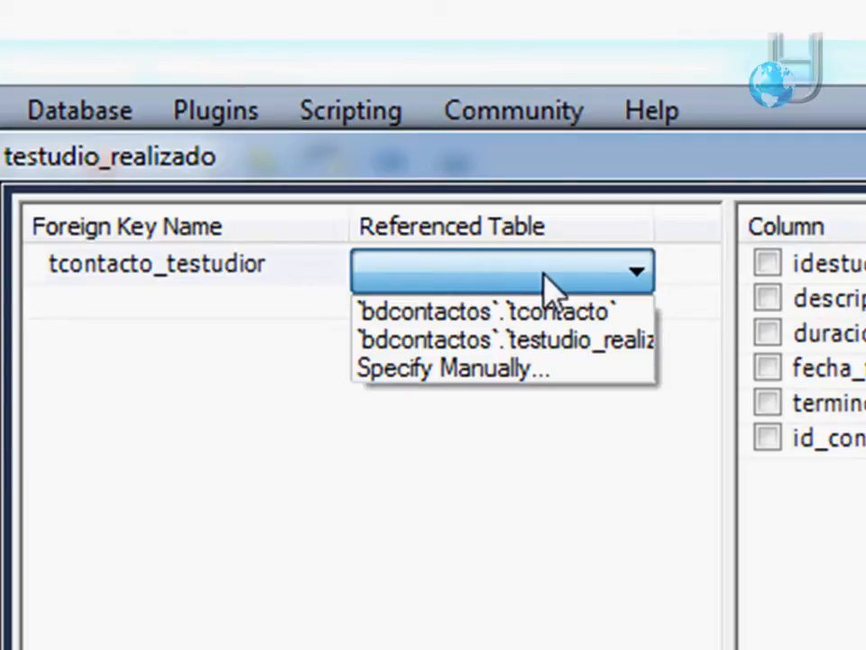
click(521, 313)
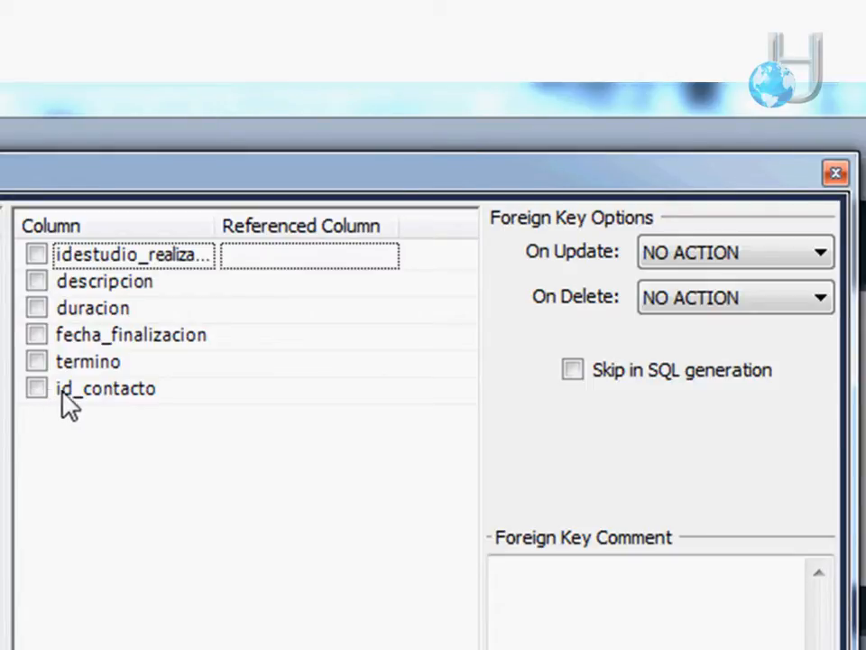
click(38, 391)
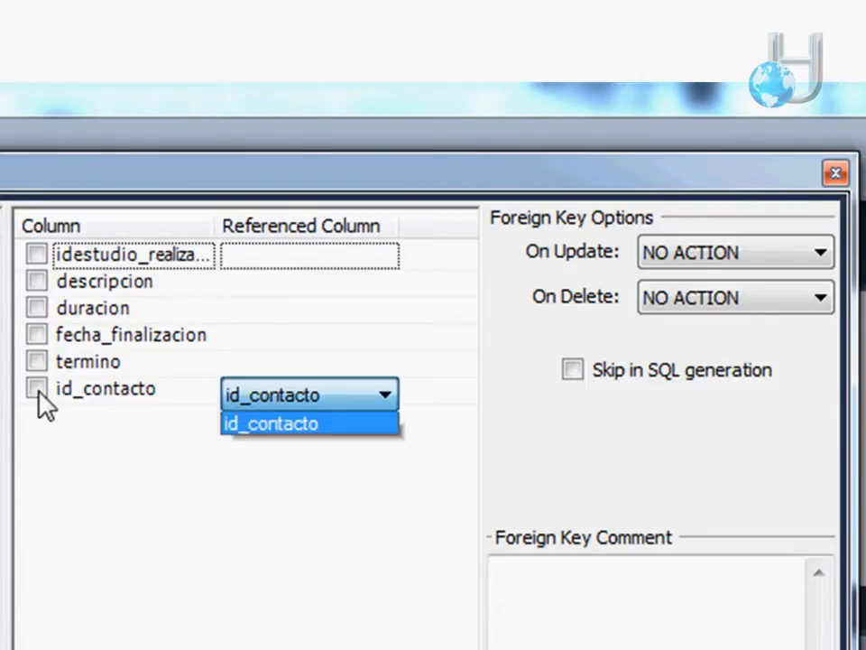
click(37, 389)
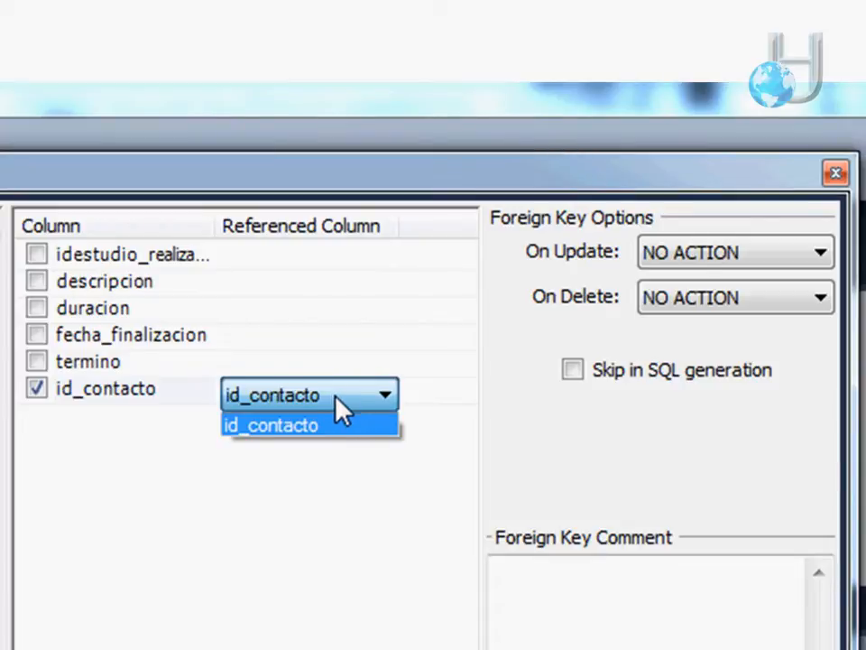
click(290, 424)
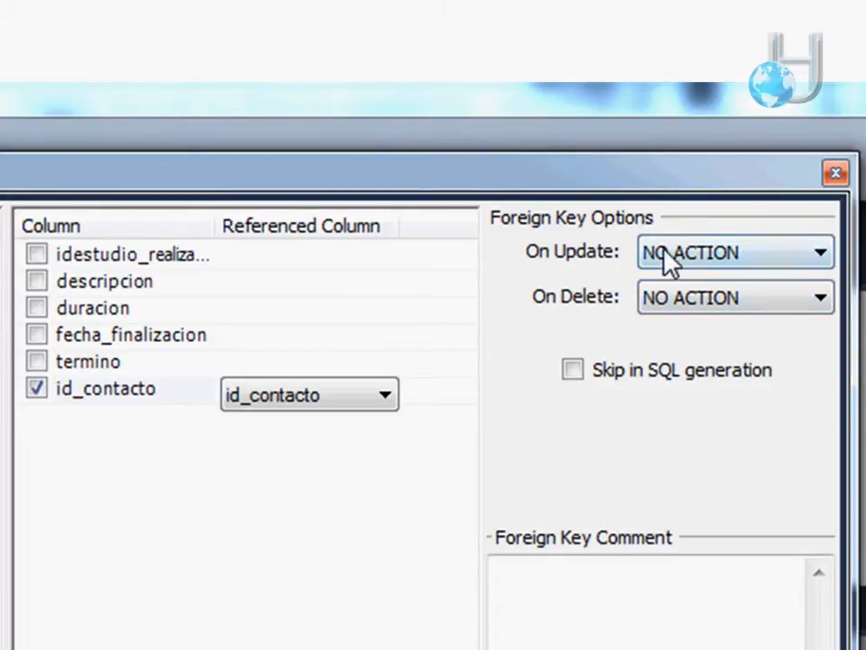
- Try CASCADE as the foreign key's On Update option and set it back to NO ACTION
click(822, 256)
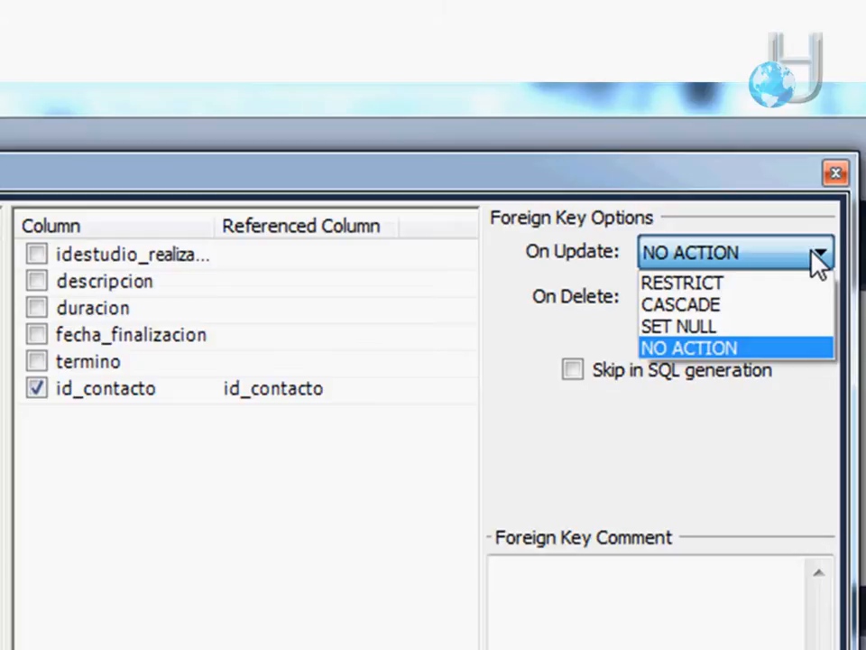
click(736, 307)
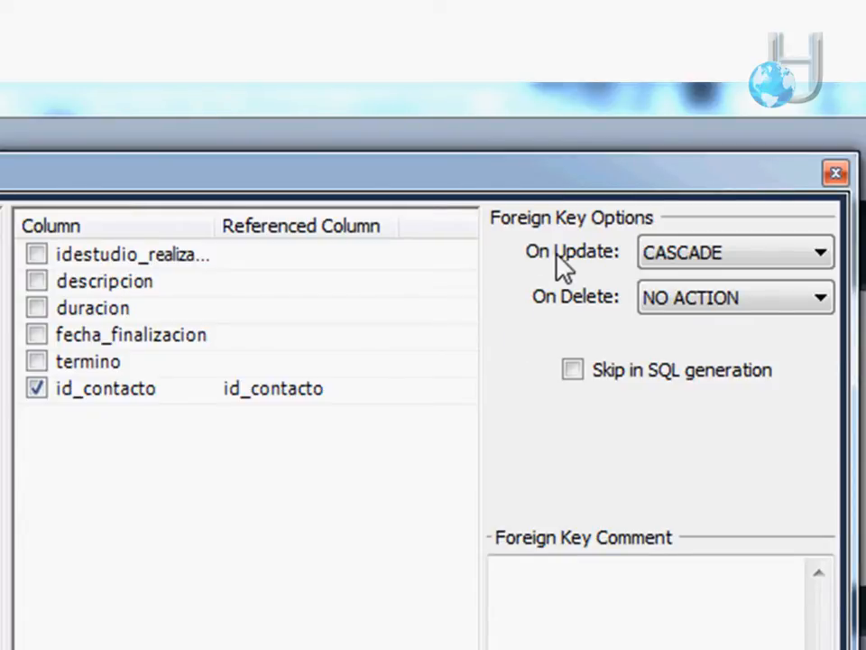
click(778, 261)
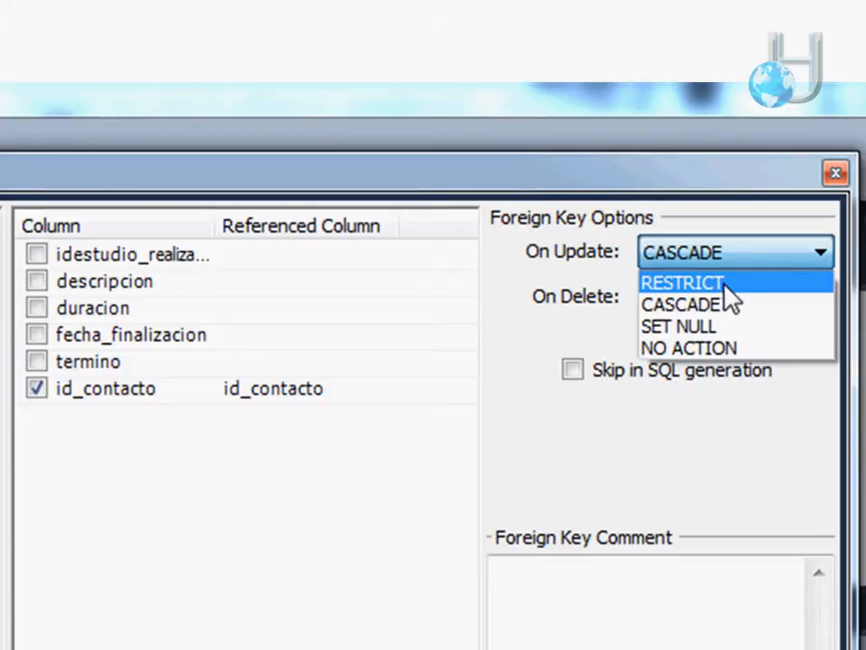
click(716, 362)
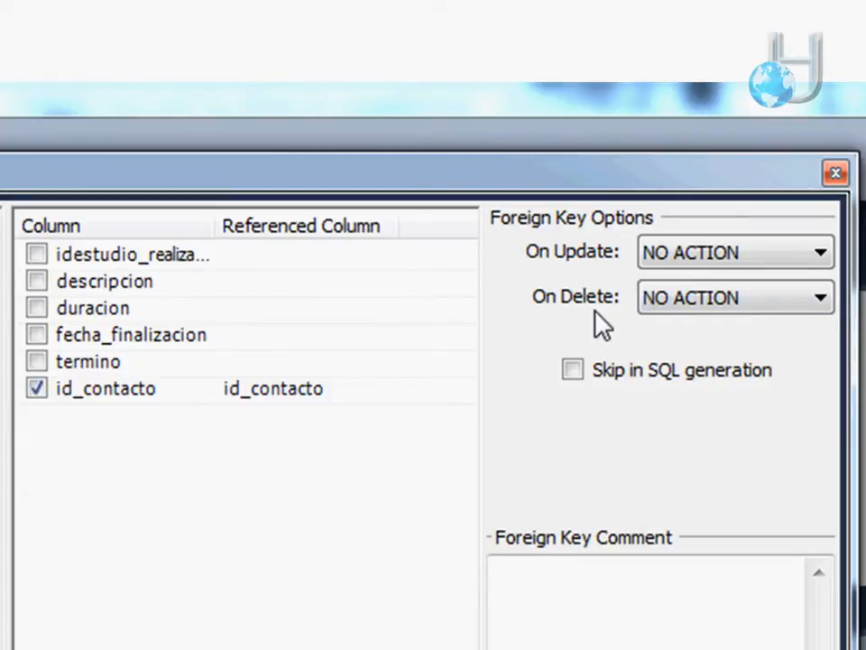
- Try CASCADE and RESTRICT as the foreign key's On Delete option and set it back to NO ACTION
click(665, 298)
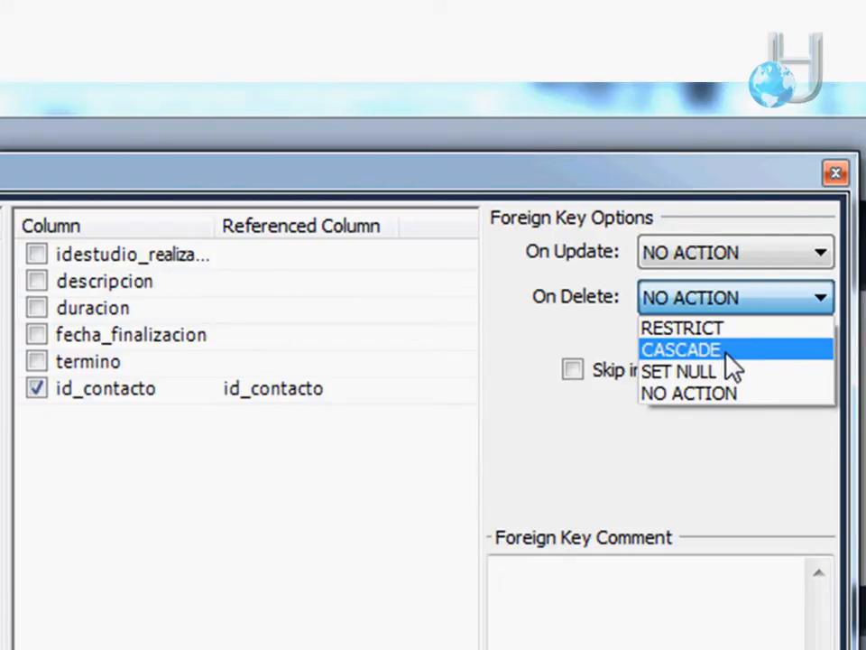
click(756, 351)
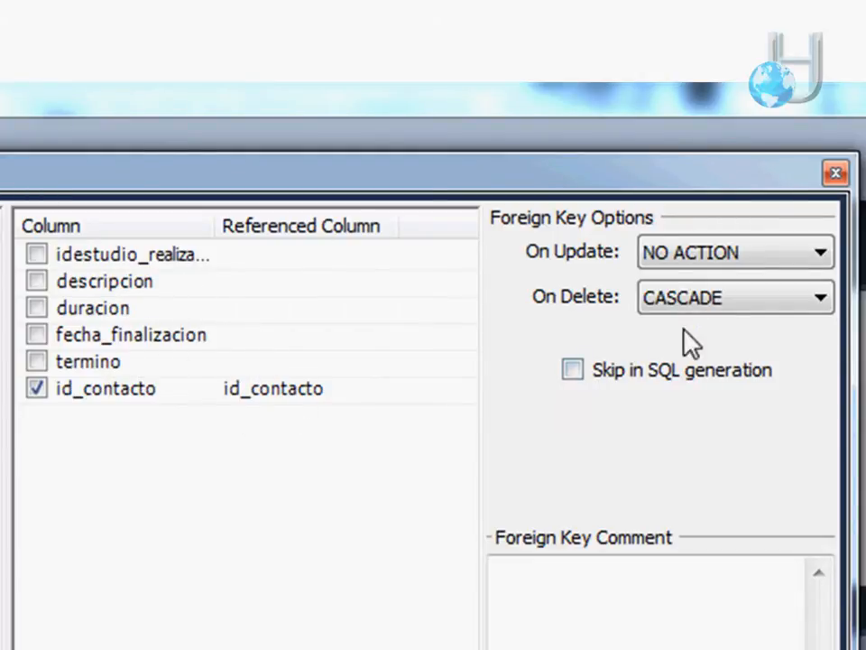
click(779, 318)
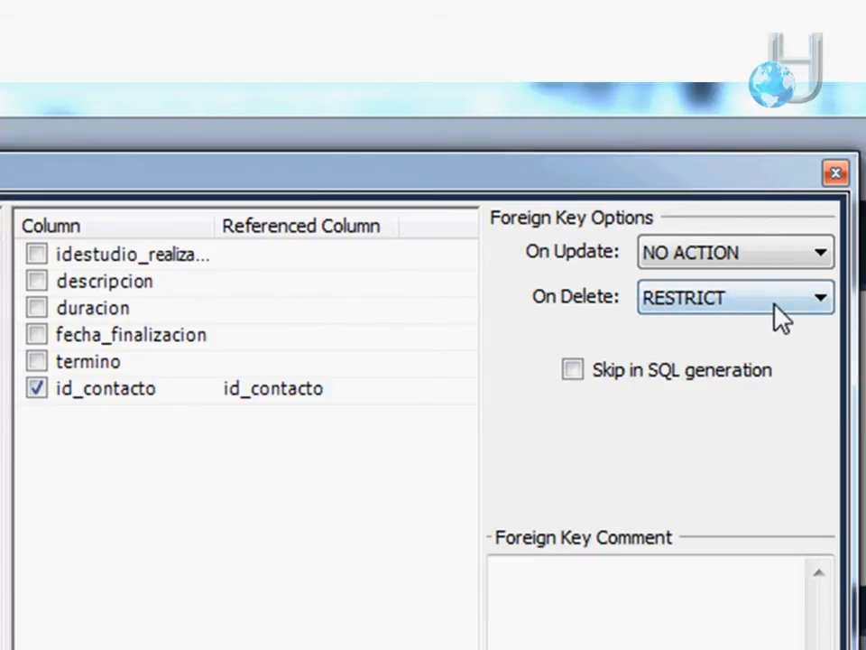
click(774, 305)
click(728, 395)
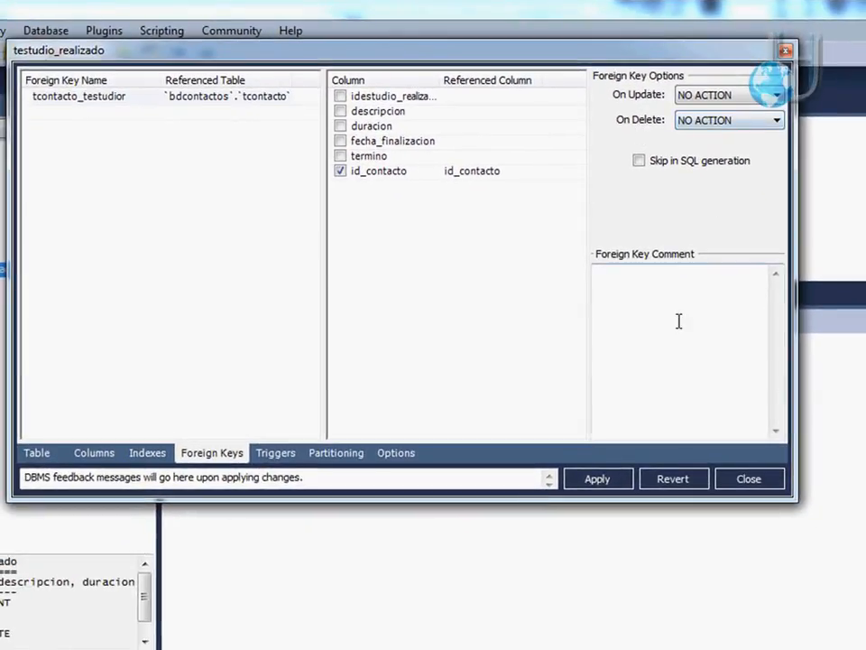
- Apply the foreign key change to testudio_realizado by executing the generated SQL script and finish the wizard
click(597, 481)
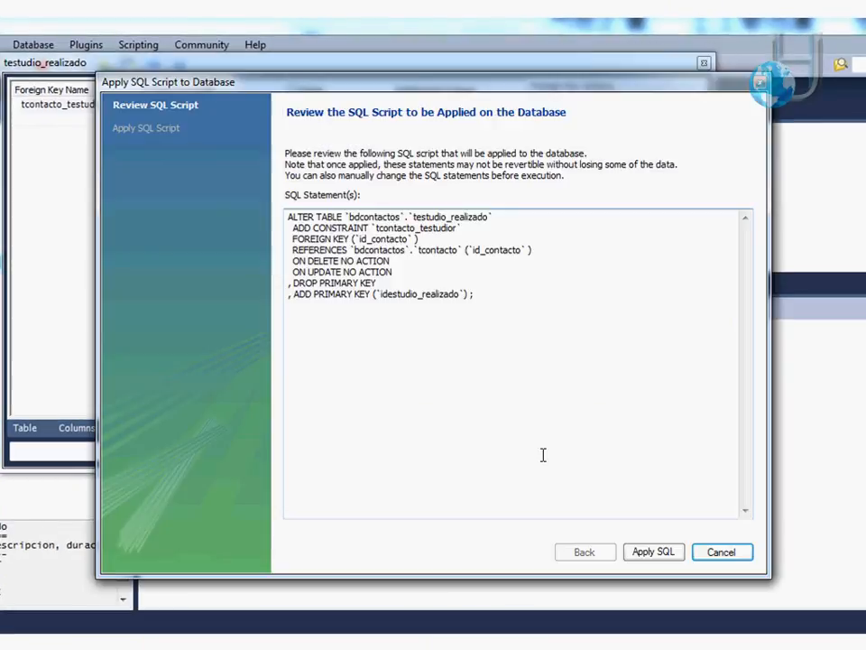
click(654, 551)
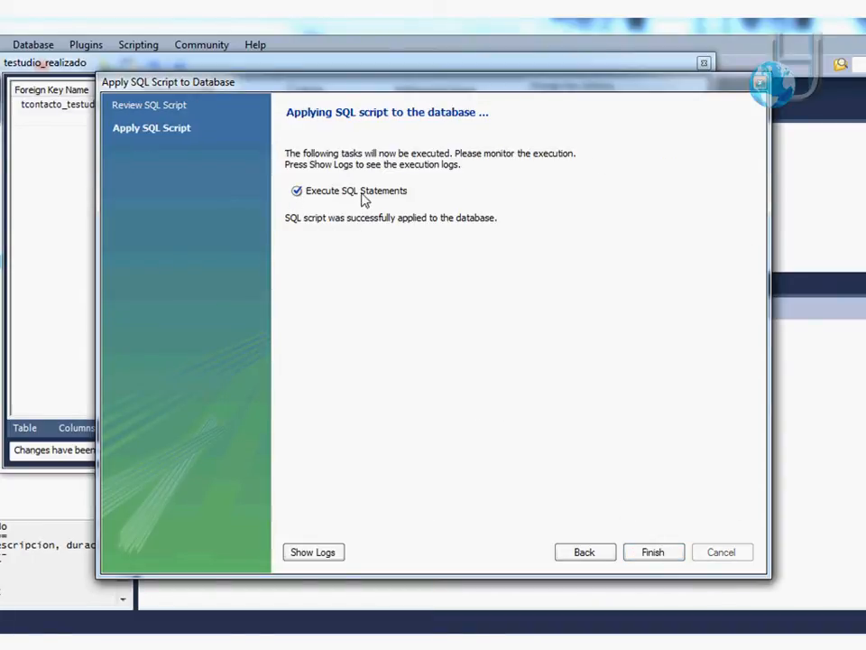
click(665, 560)
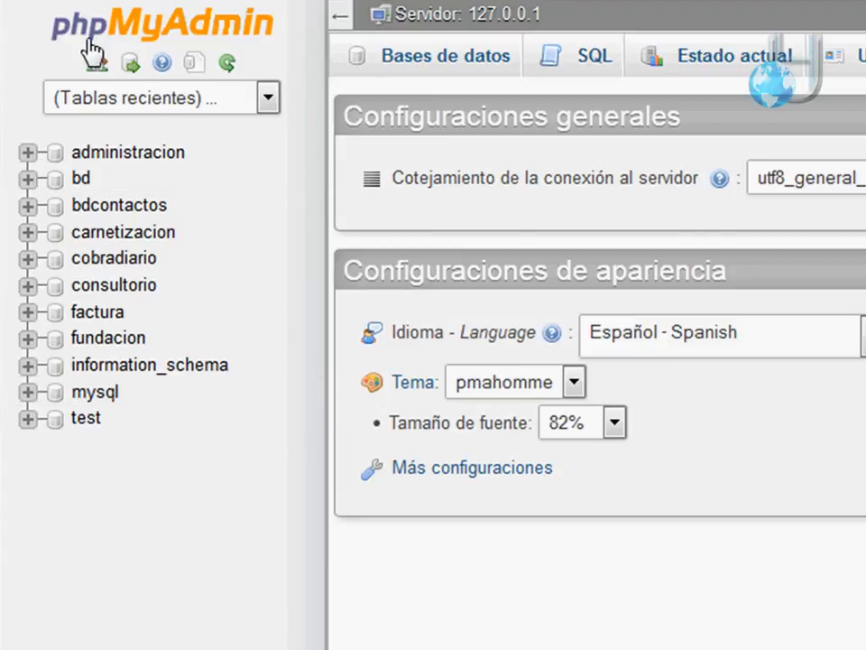
- In phpMyAdmin, open the relation view of the testudio_realizado table in the bdcontactos database
click(129, 210)
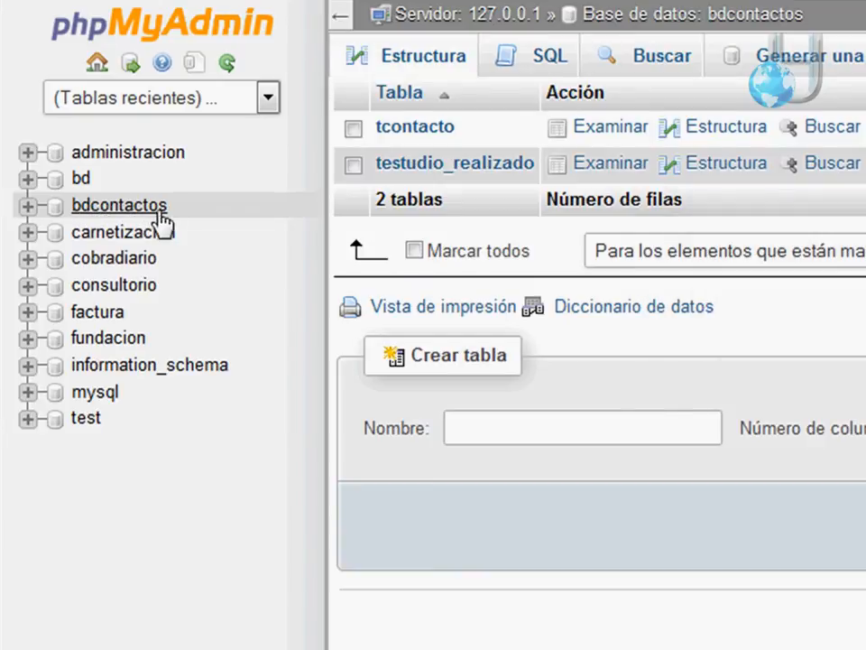
click(464, 181)
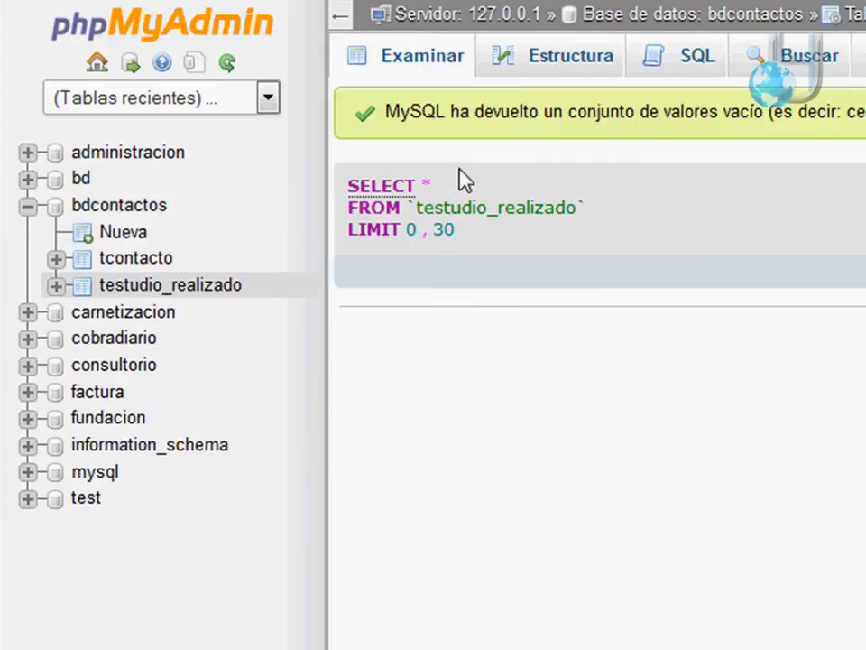
click(561, 66)
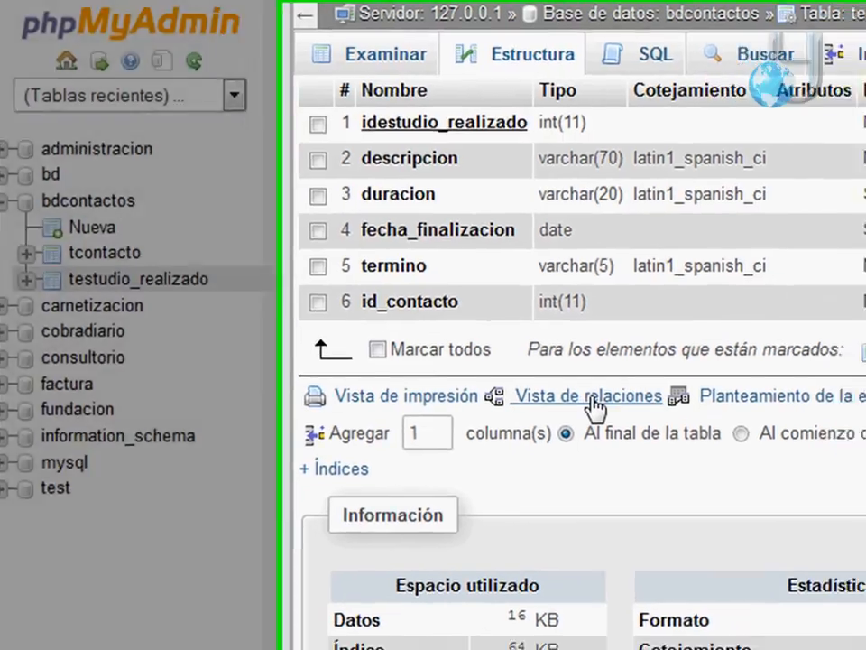
click(634, 415)
- Set the foreign key constraint of the id_contacto column to reference bdcontactos.tcontacto.id_contacto
drag(152, 311, 68, 315)
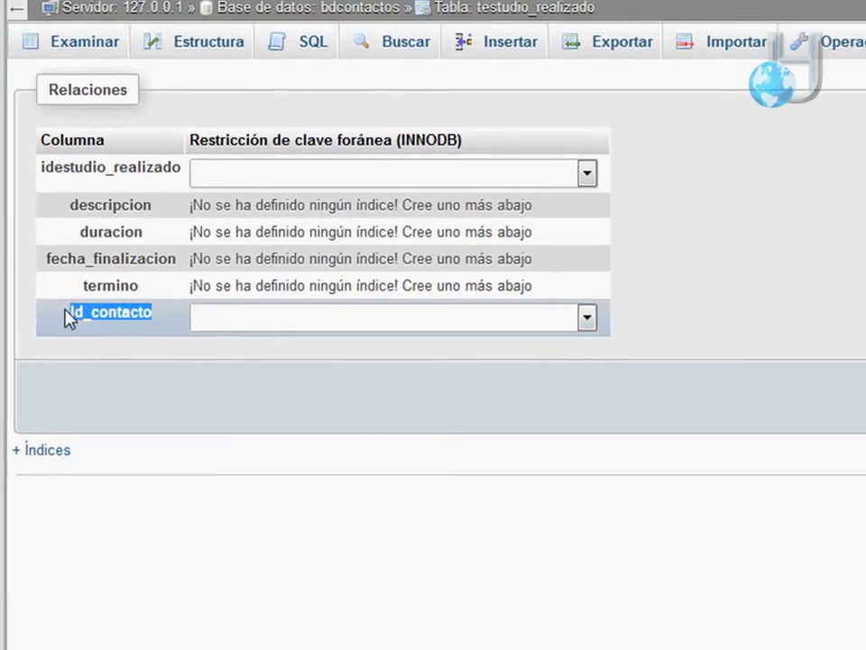
click(117, 336)
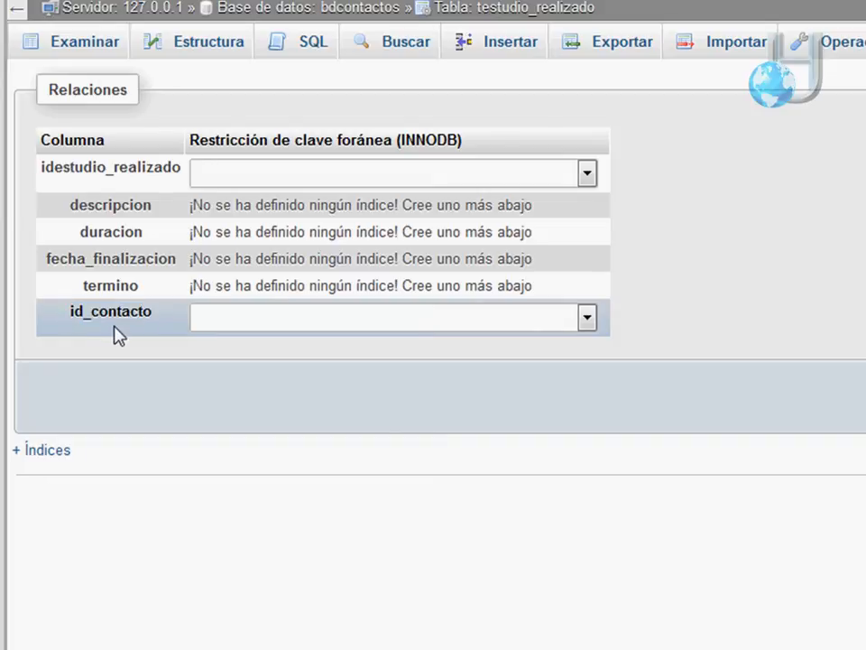
click(587, 317)
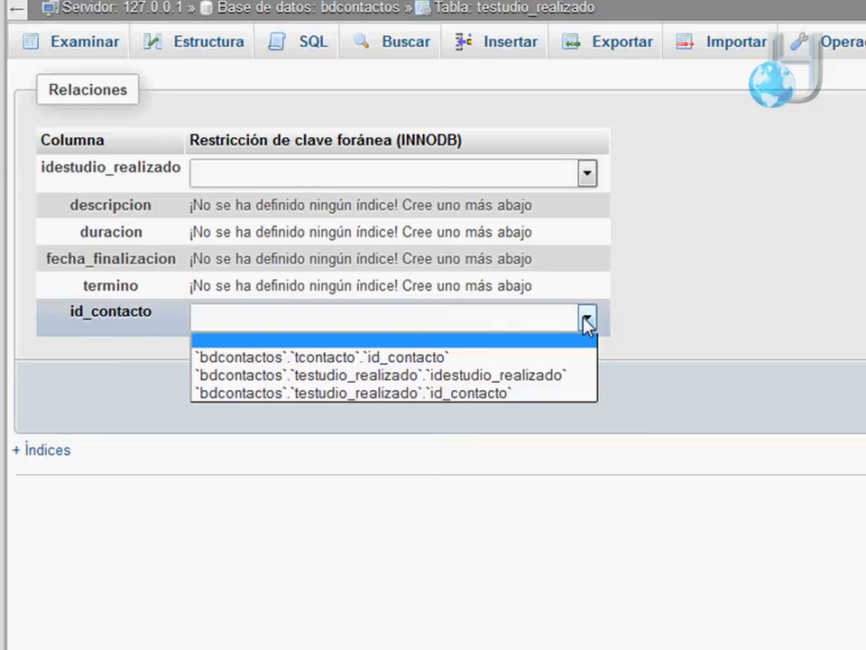
click(386, 363)
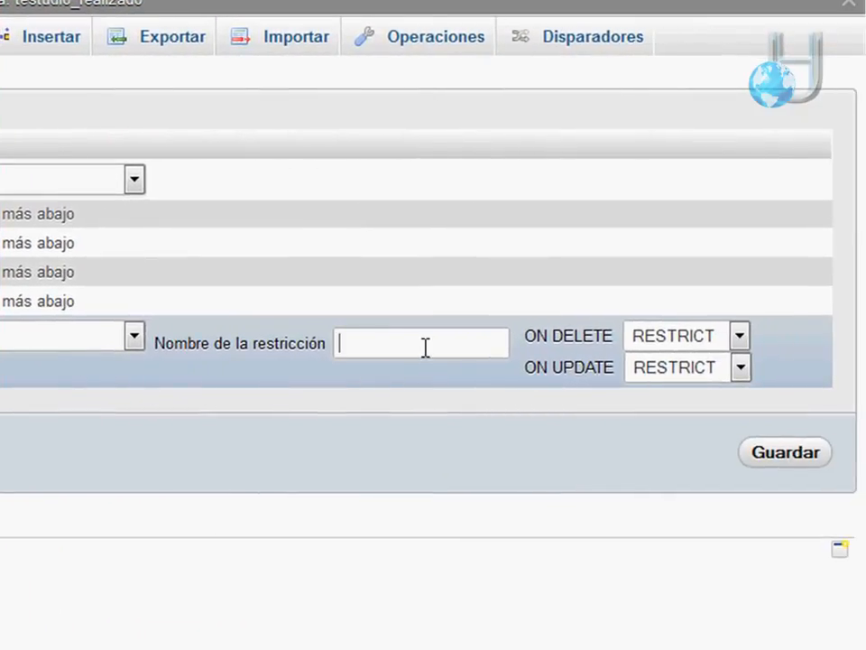
- Name the id_contacto foreign key constraint tcontacto_testudior
text(t)
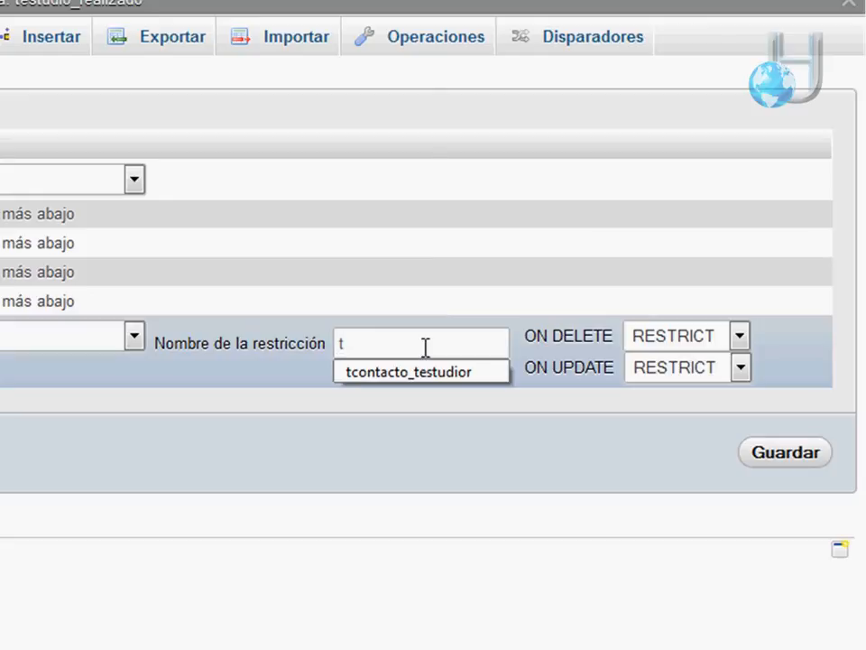
text(contacto_)
key(Down)
key(Return)
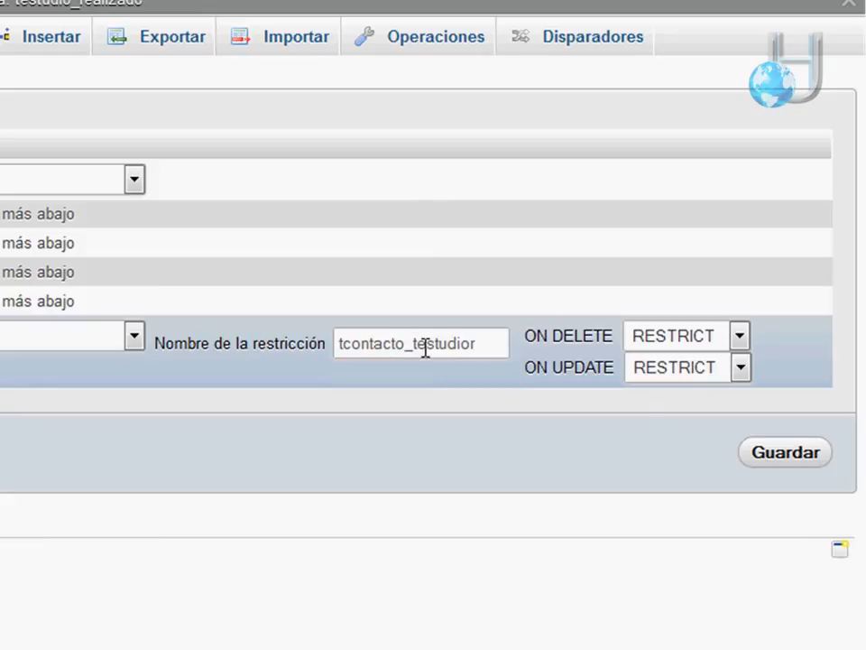
drag(497, 344, 338, 346)
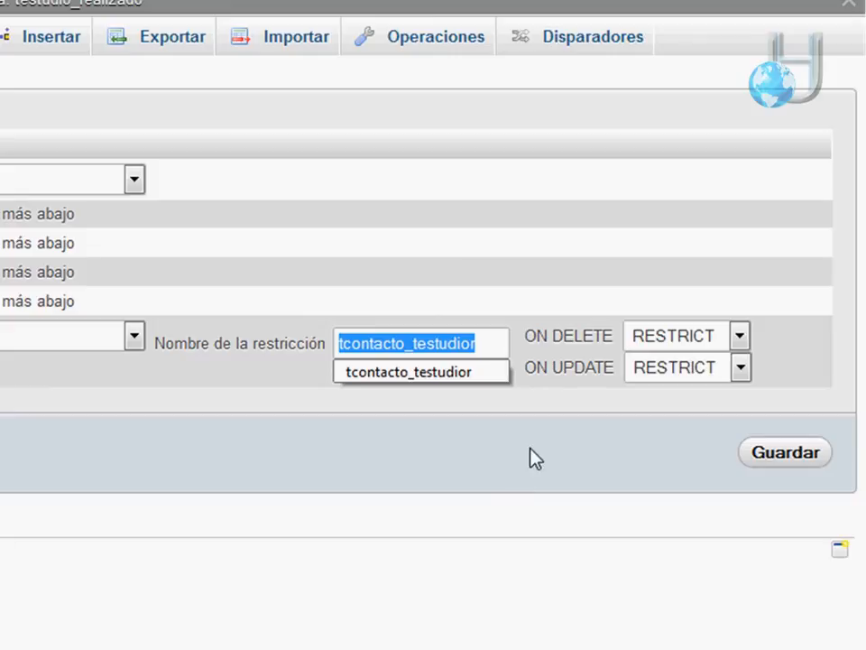
click(559, 388)
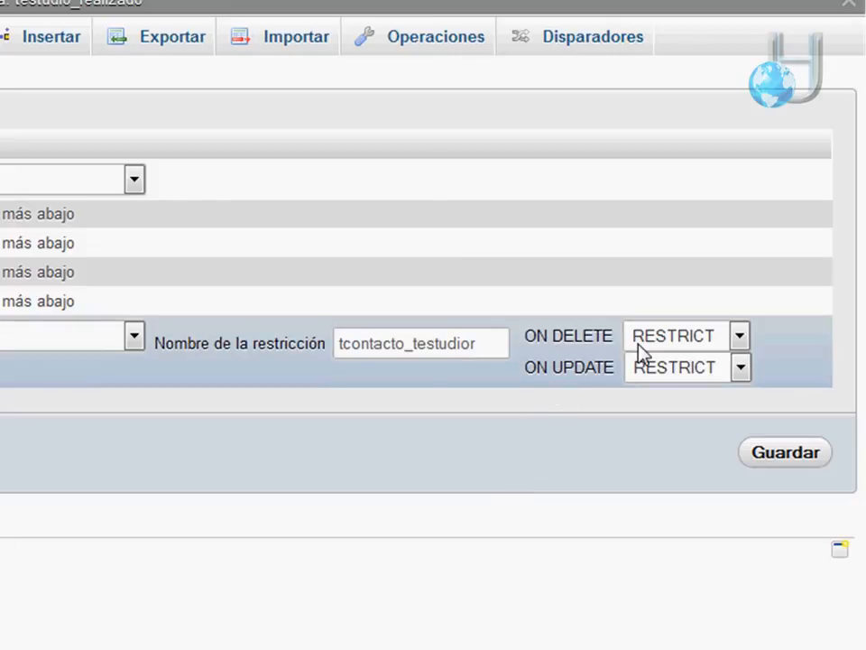
- Choose RESTRICT for both ON DELETE and ON UPDATE of the constraint and save the relation
click(740, 337)
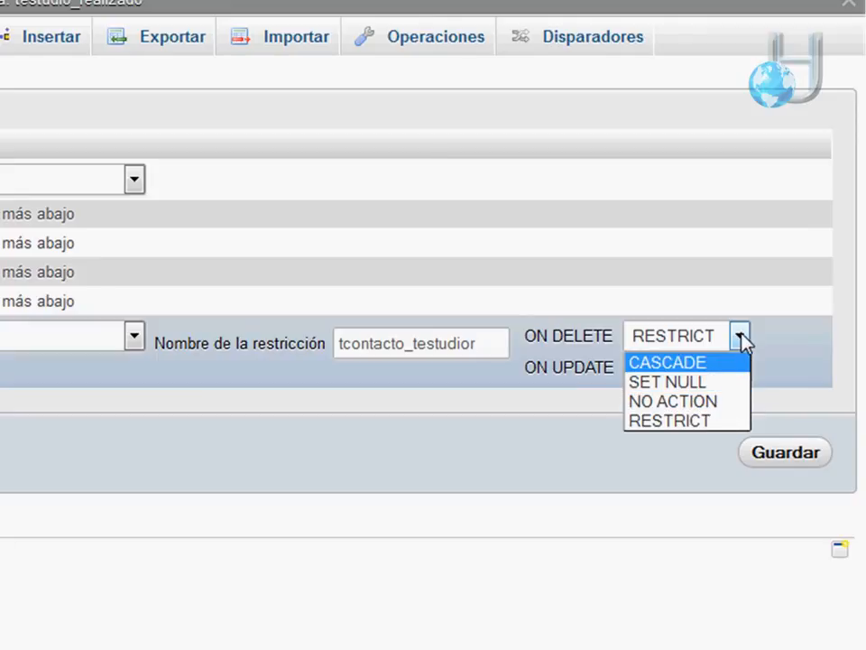
click(720, 420)
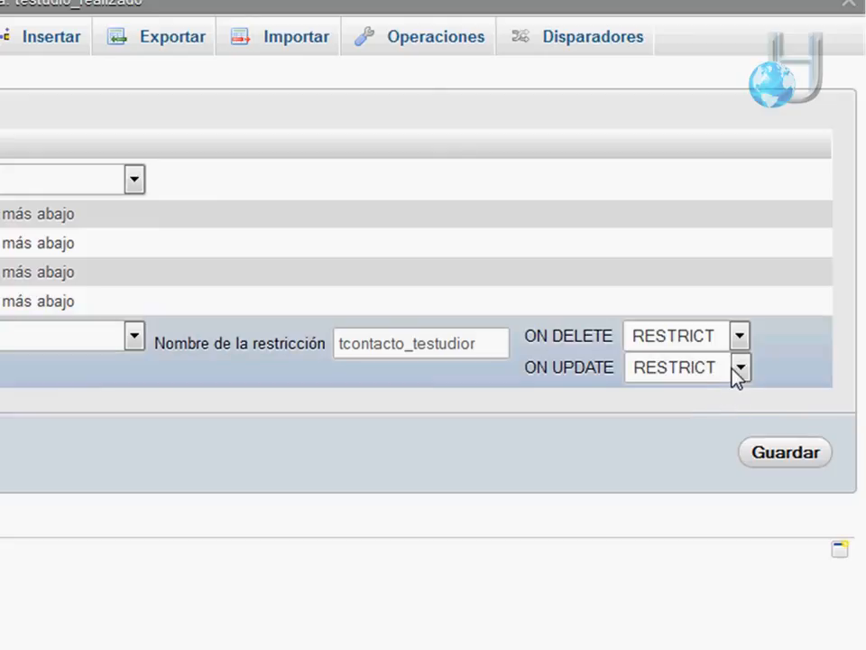
click(735, 370)
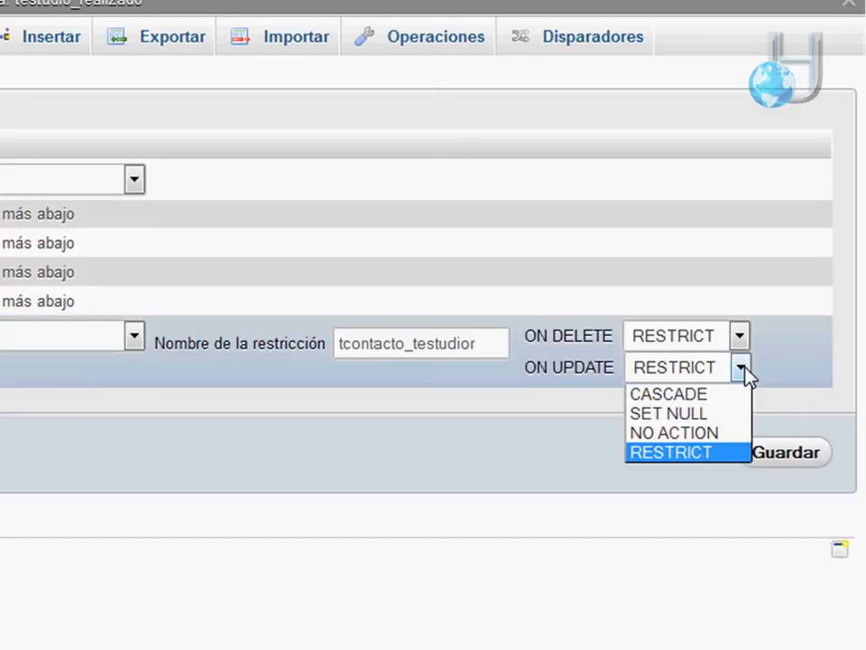
click(704, 456)
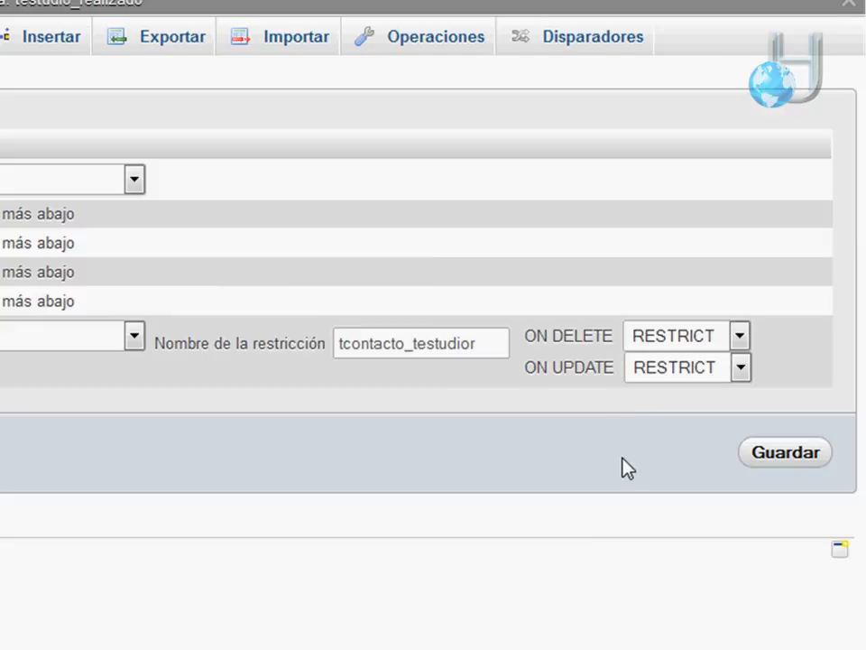
click(787, 453)
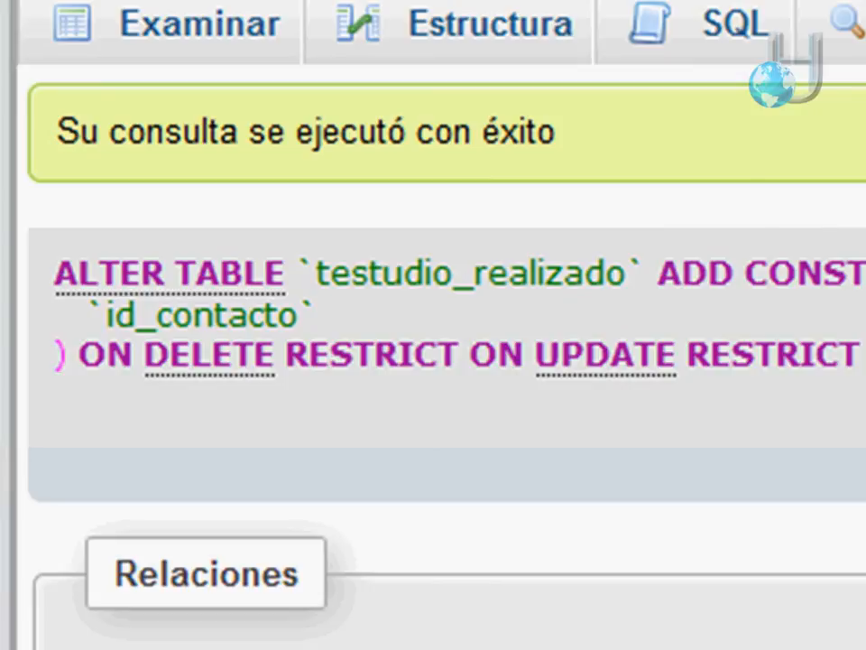
drag(663, 154, 56, 135)
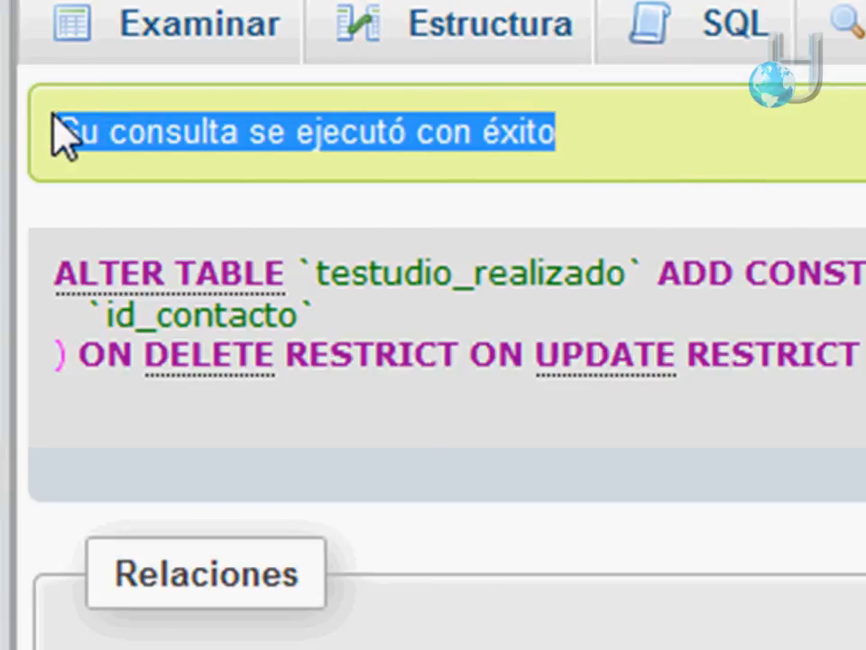